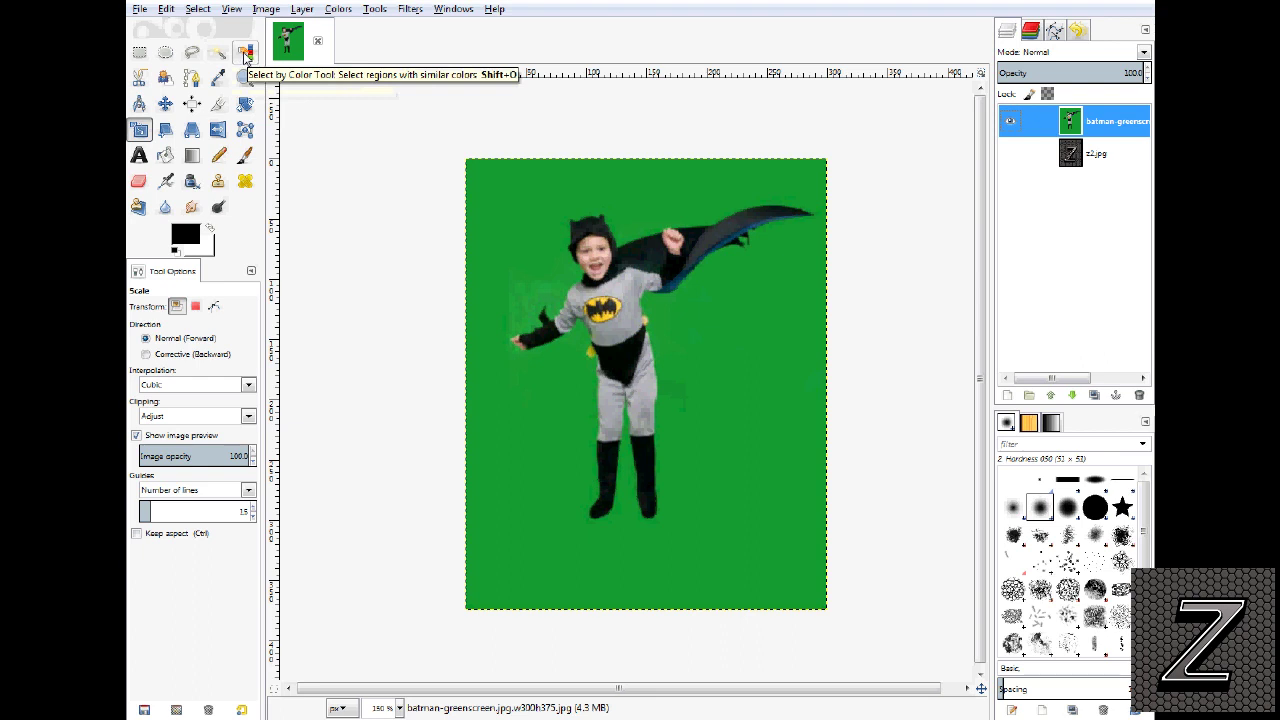
Select the green backdrop around the boy with Select by Color at threshold 44.5
click(245, 55)
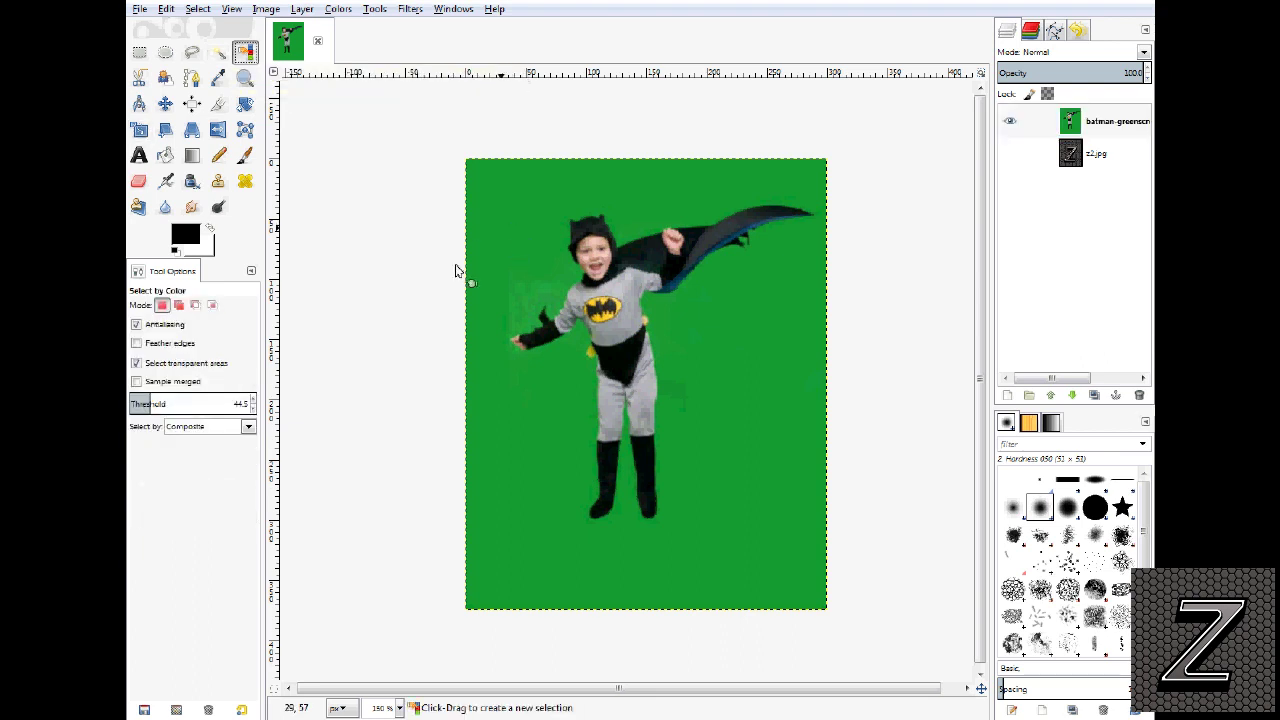
click(508, 215)
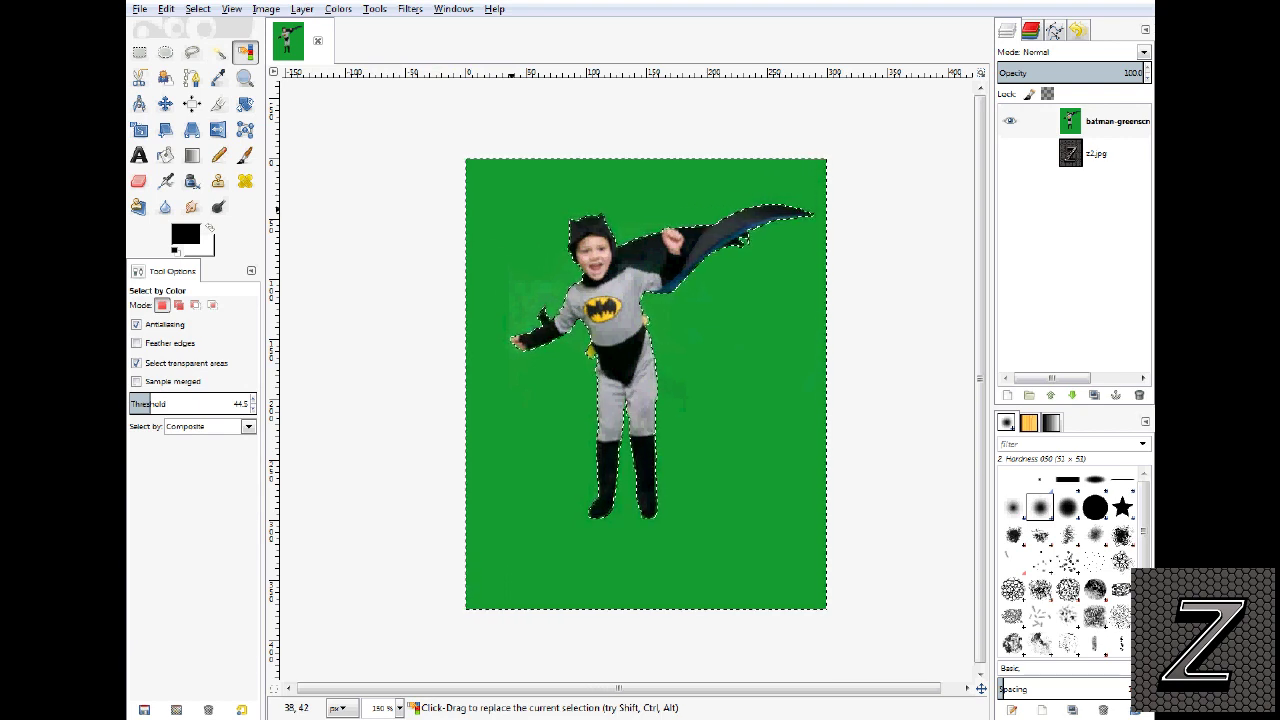
Add an alpha channel to the batman-greenscreen layer, keeping the green selection active
right_click(1128, 121)
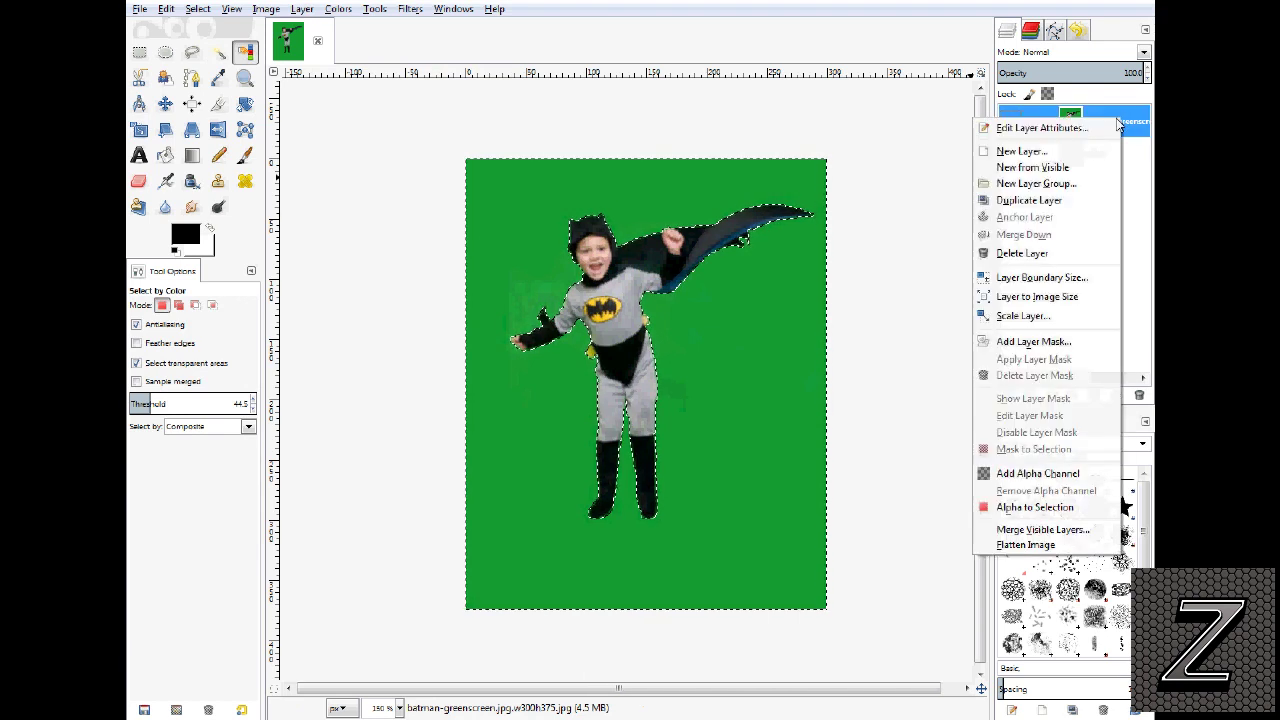
click(1035, 473)
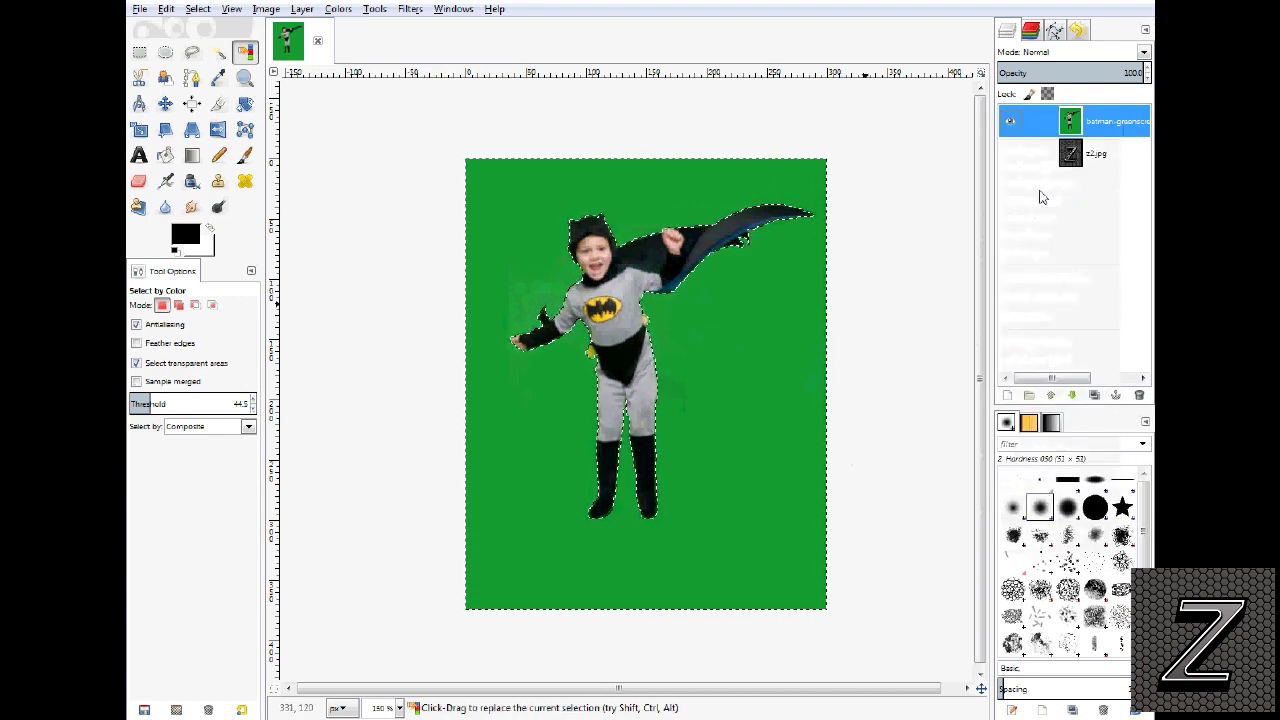
right_click(1104, 126)
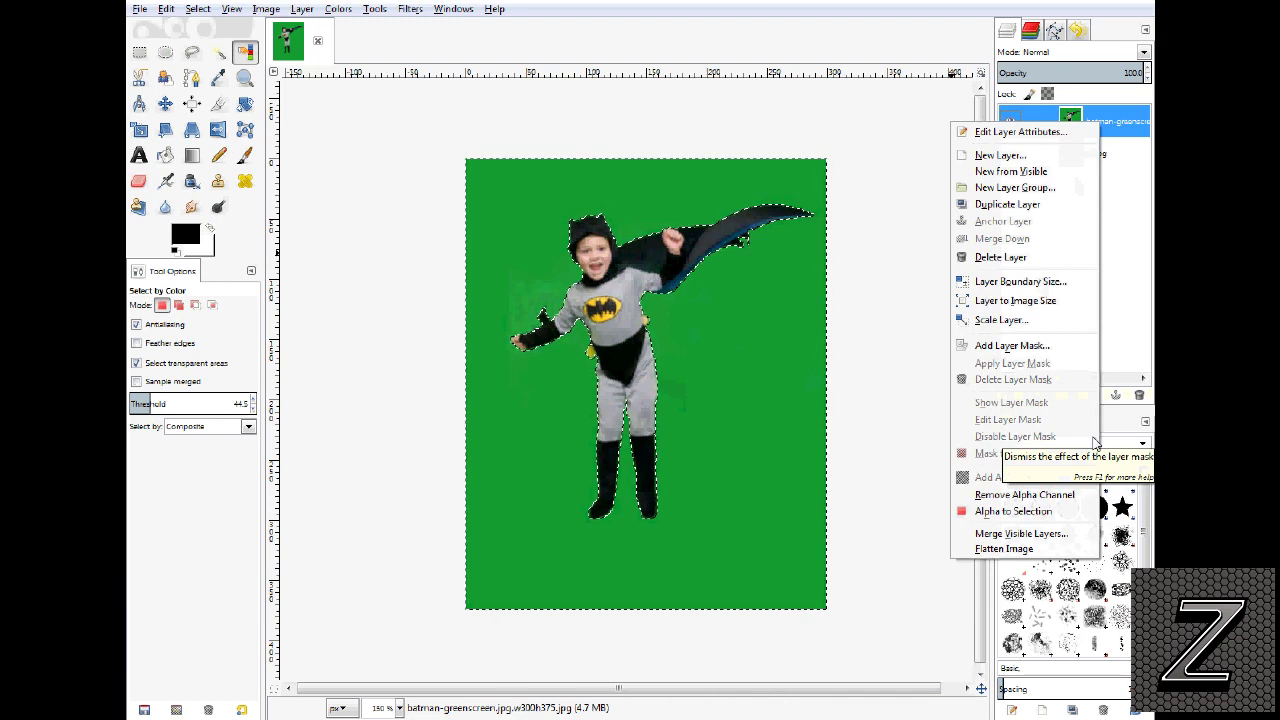
click(880, 196)
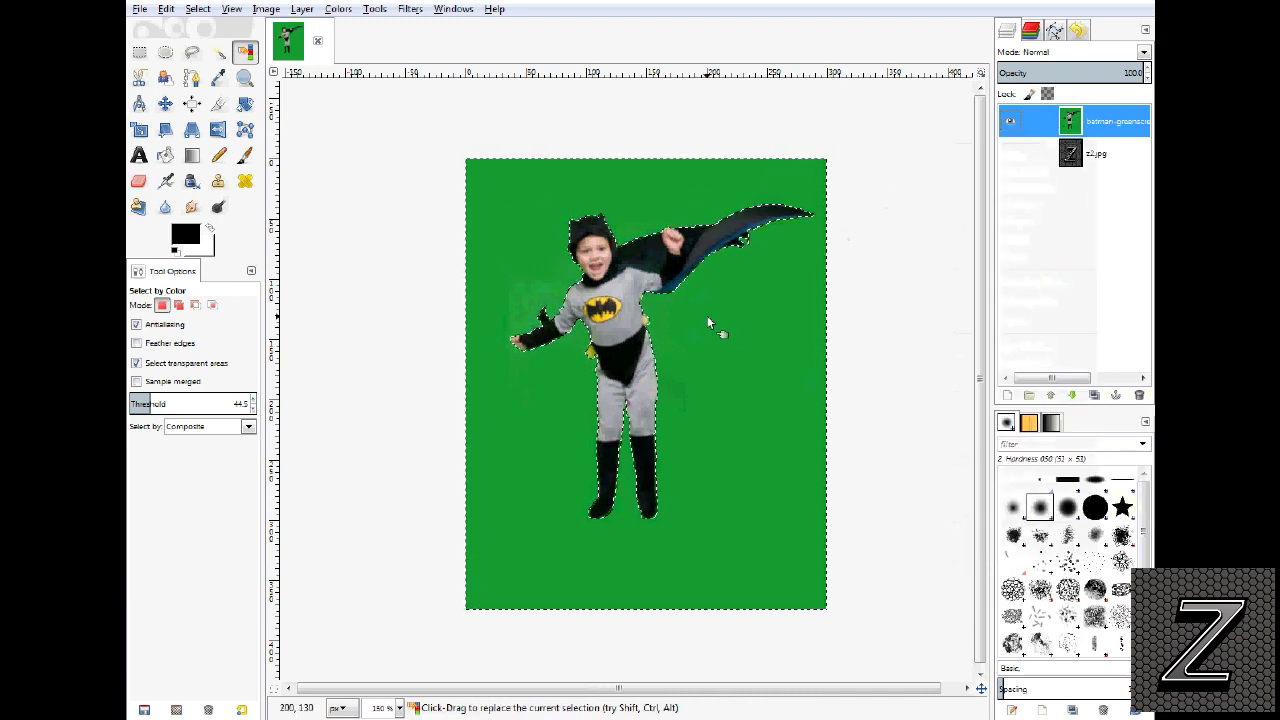
key(Delete)
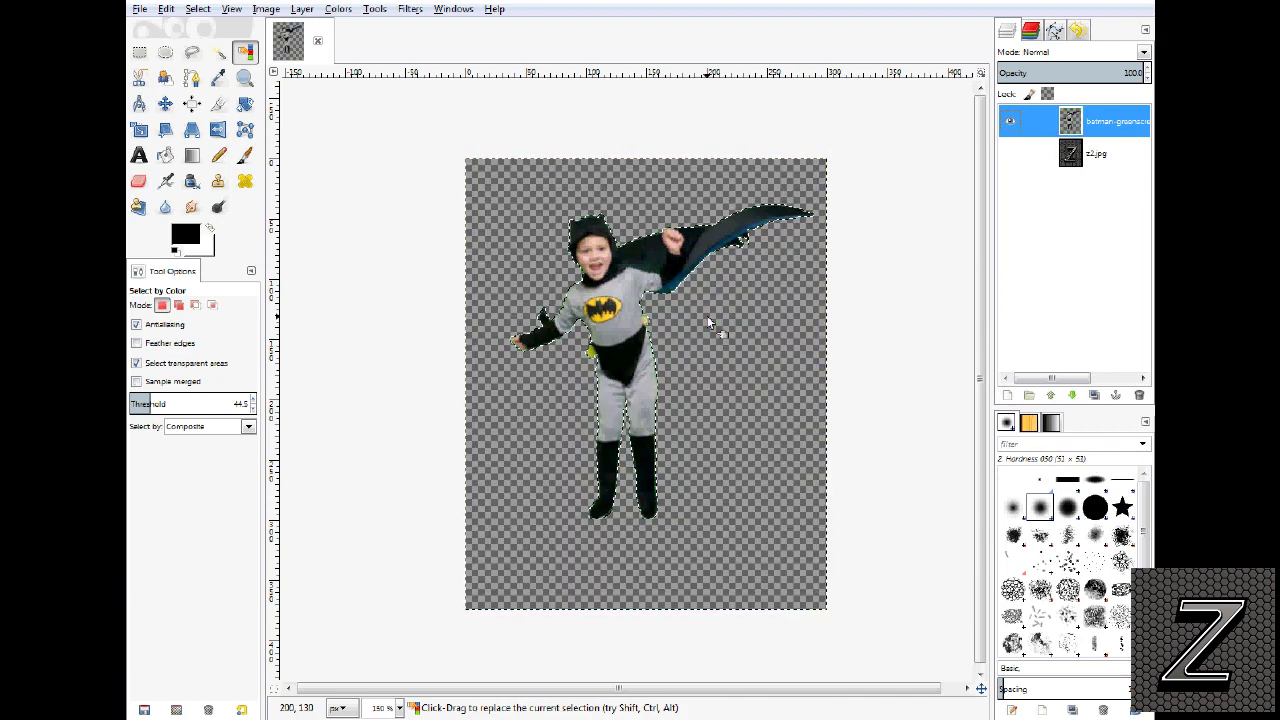
click(196, 9)
click(195, 48)
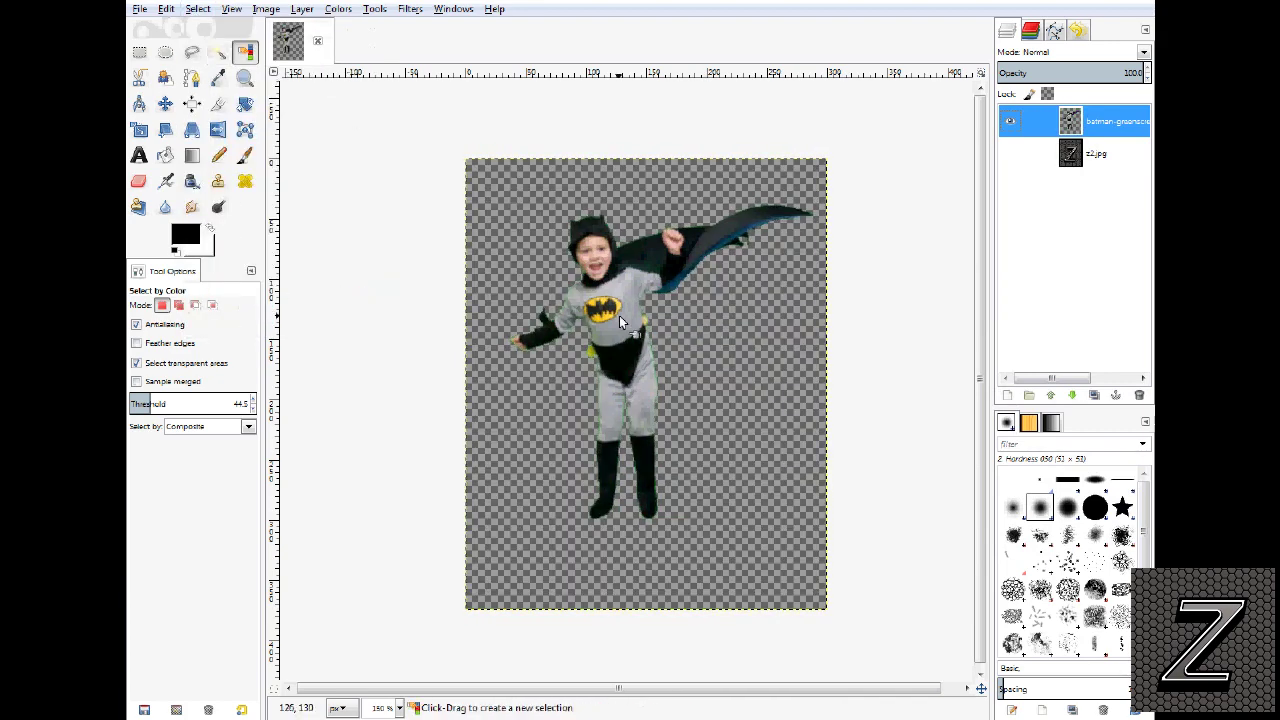
click(166, 10)
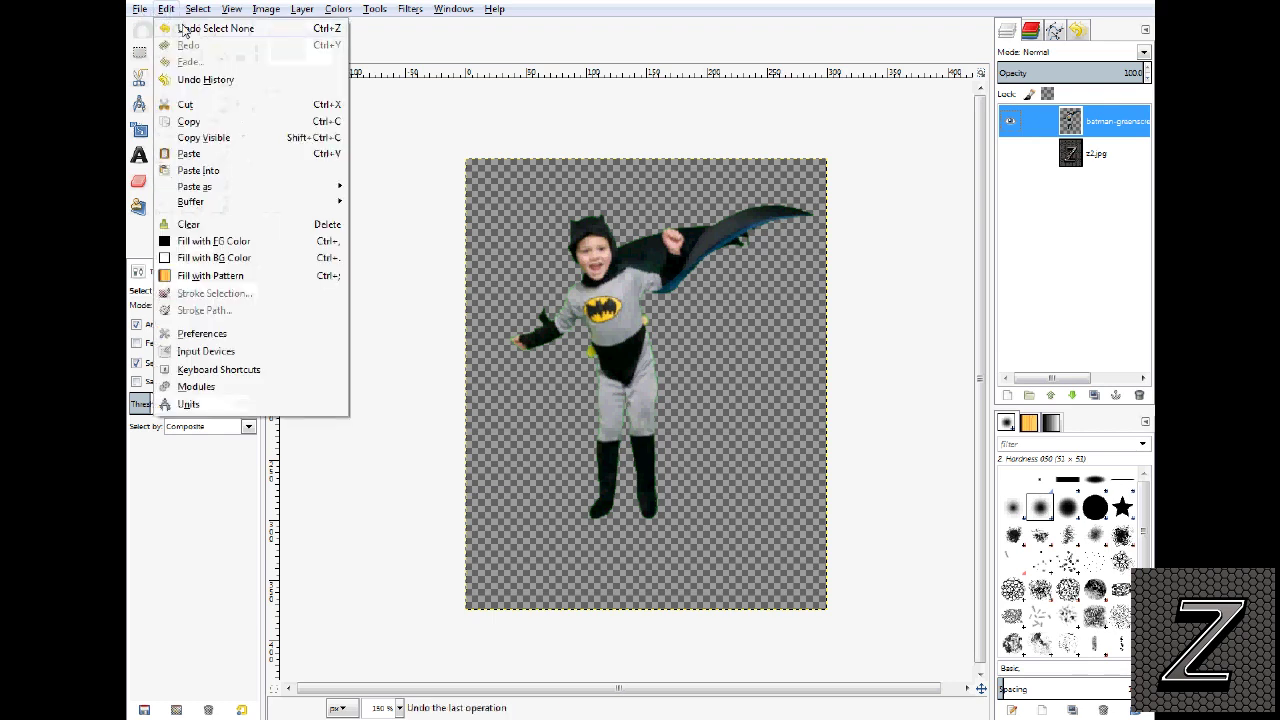
click(185, 31)
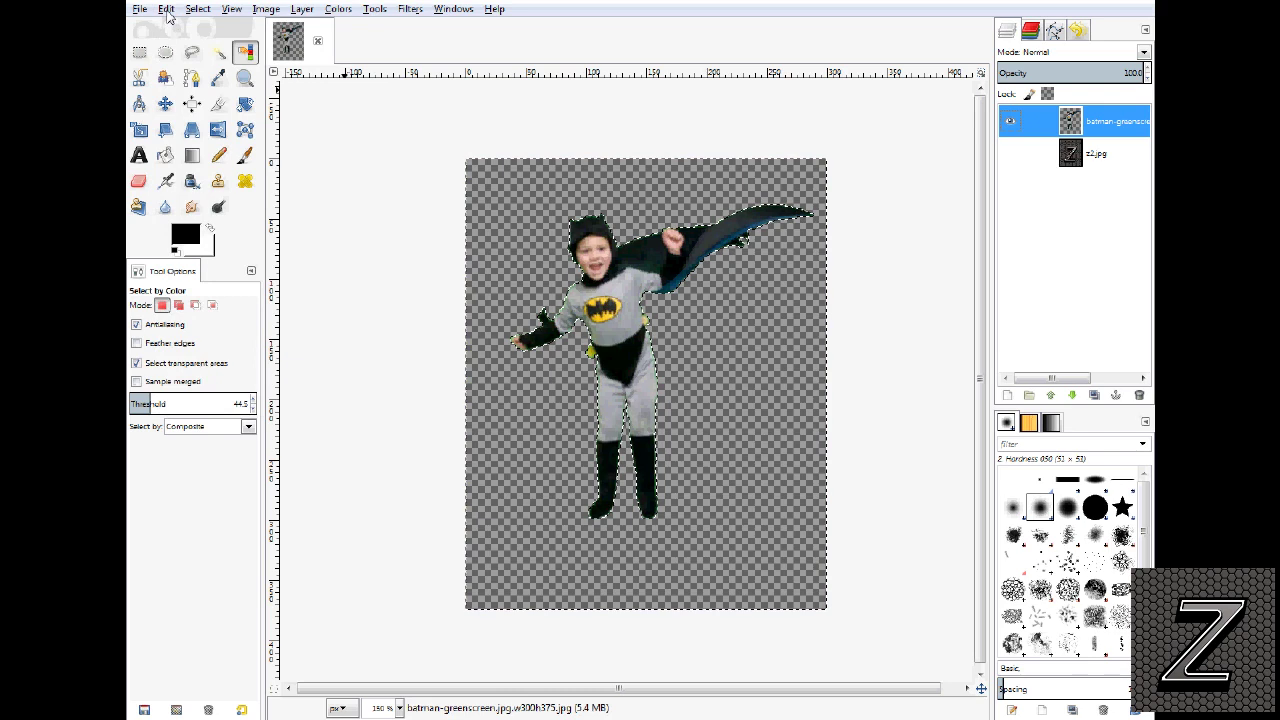
click(168, 10)
click(190, 30)
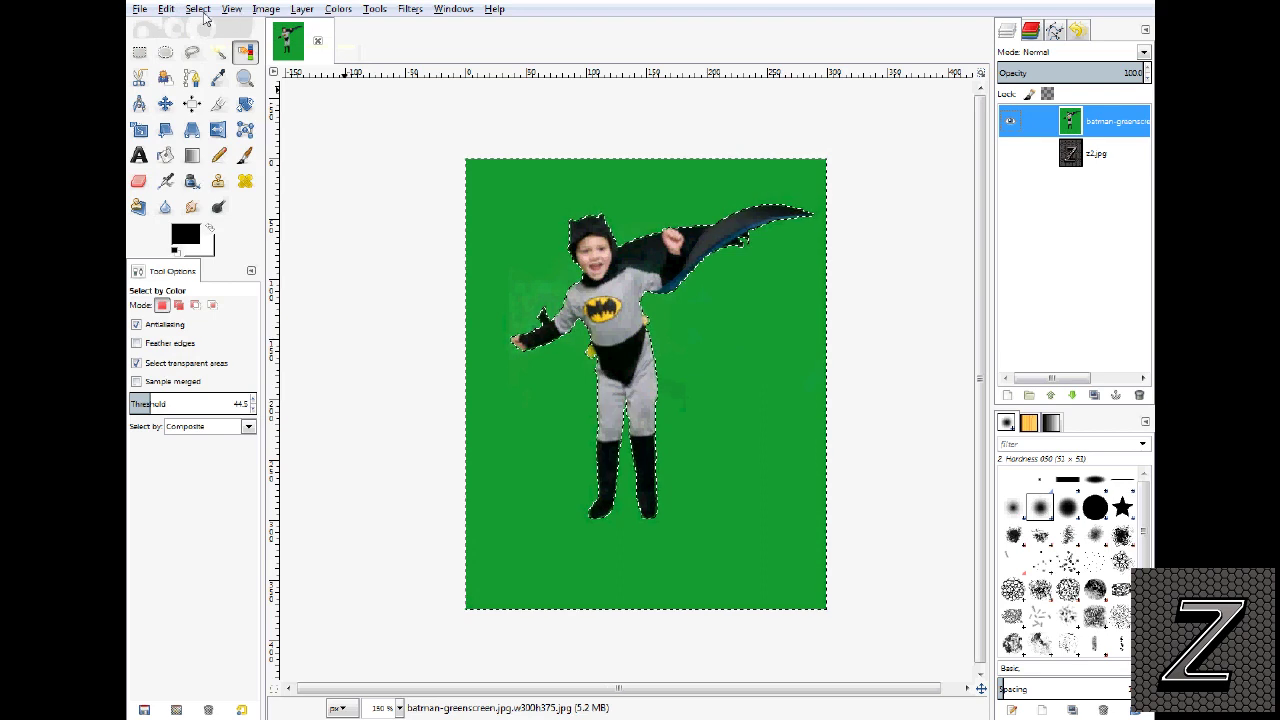
click(198, 9)
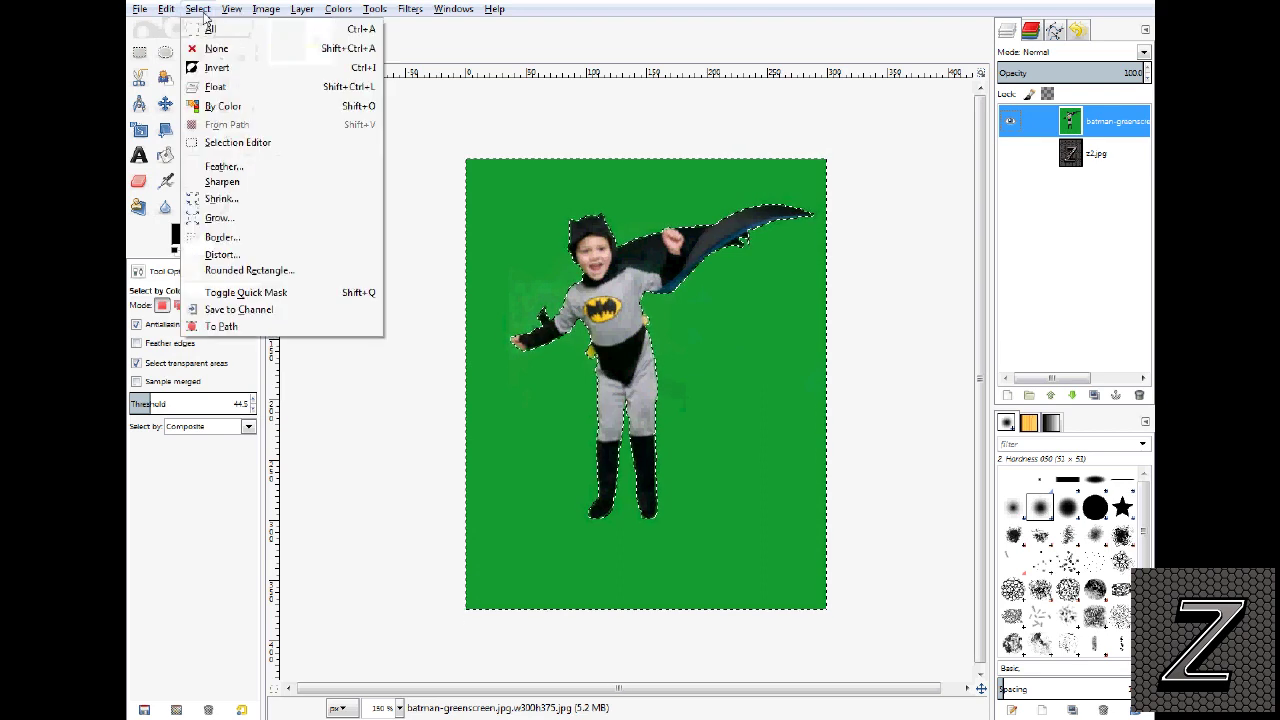
click(220, 199)
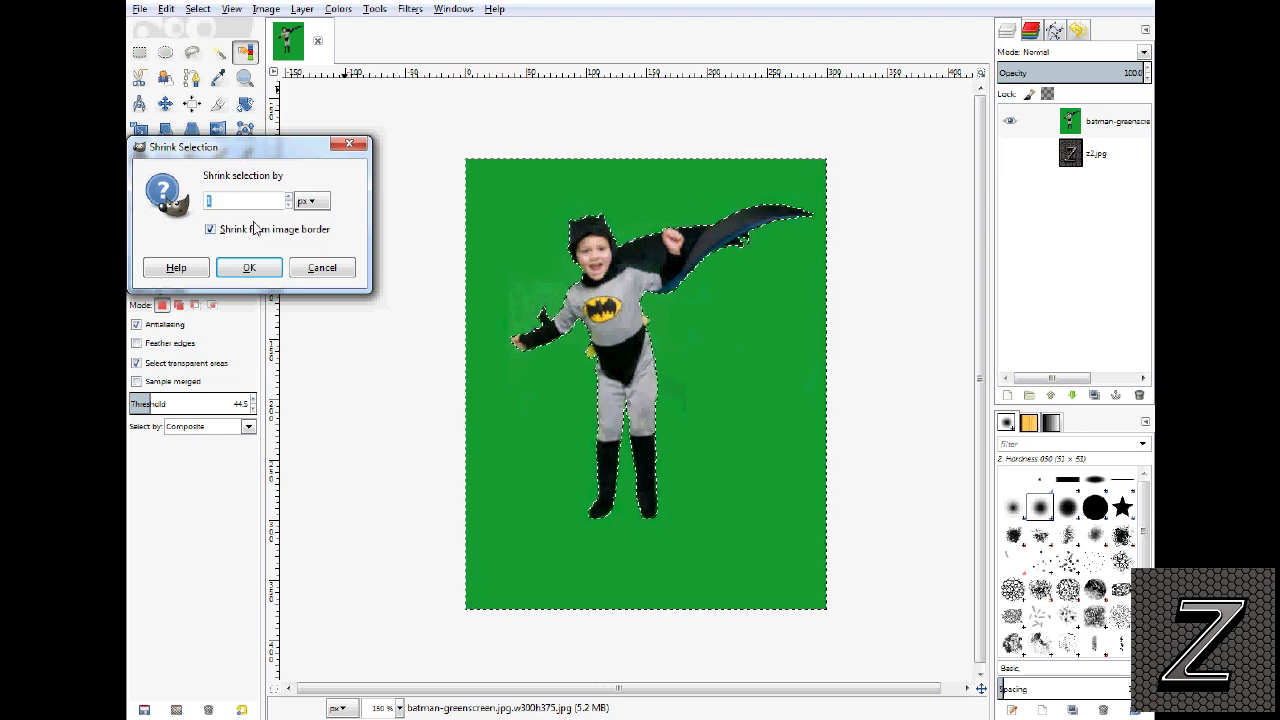
click(249, 268)
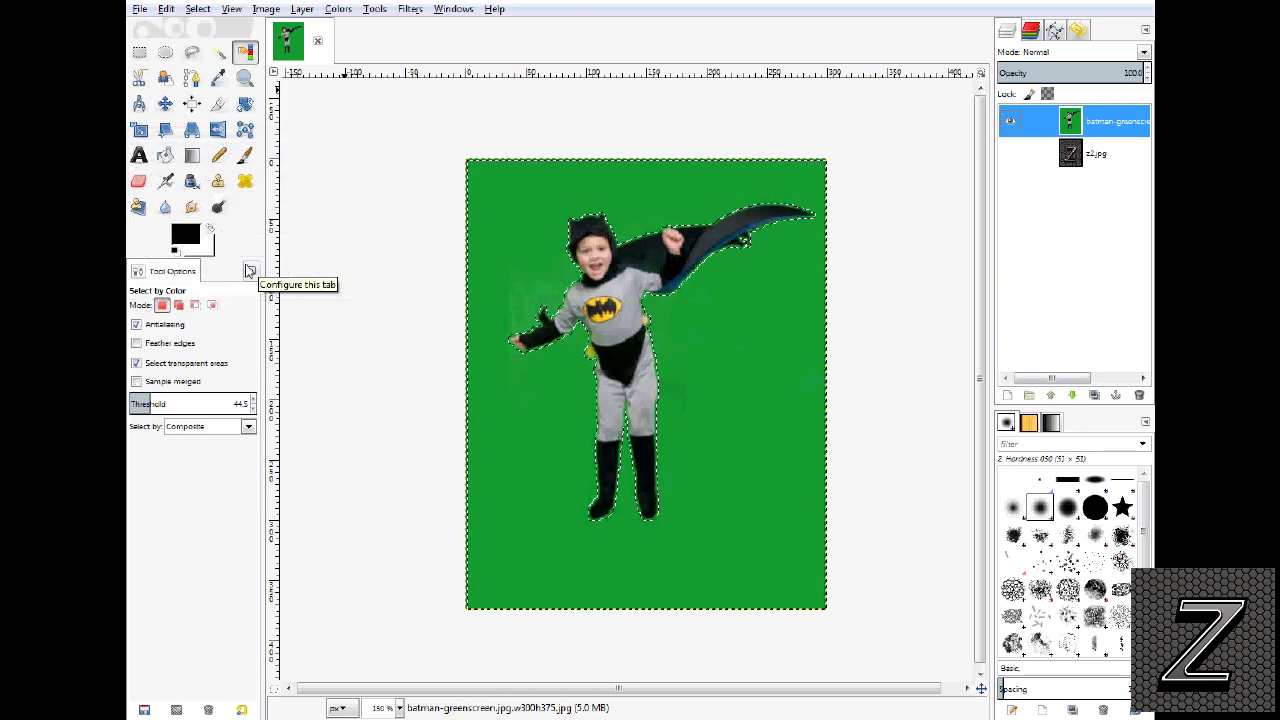
click(167, 10)
click(184, 33)
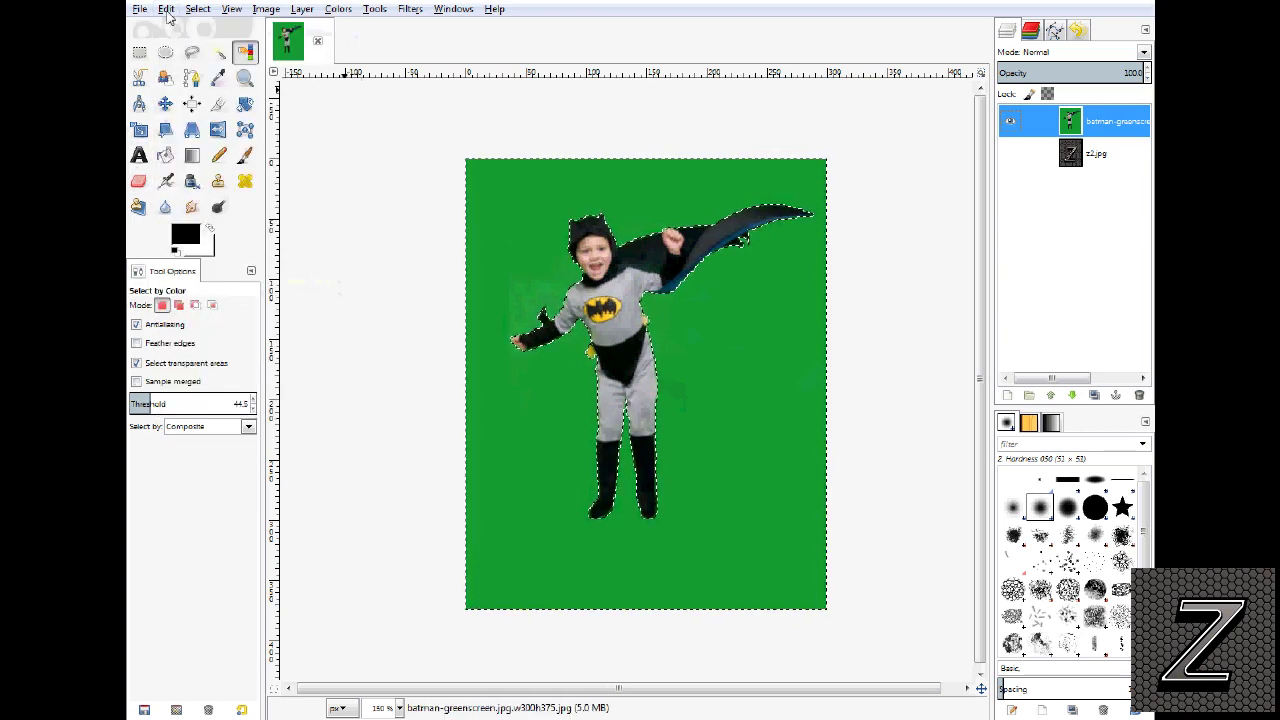
click(167, 10)
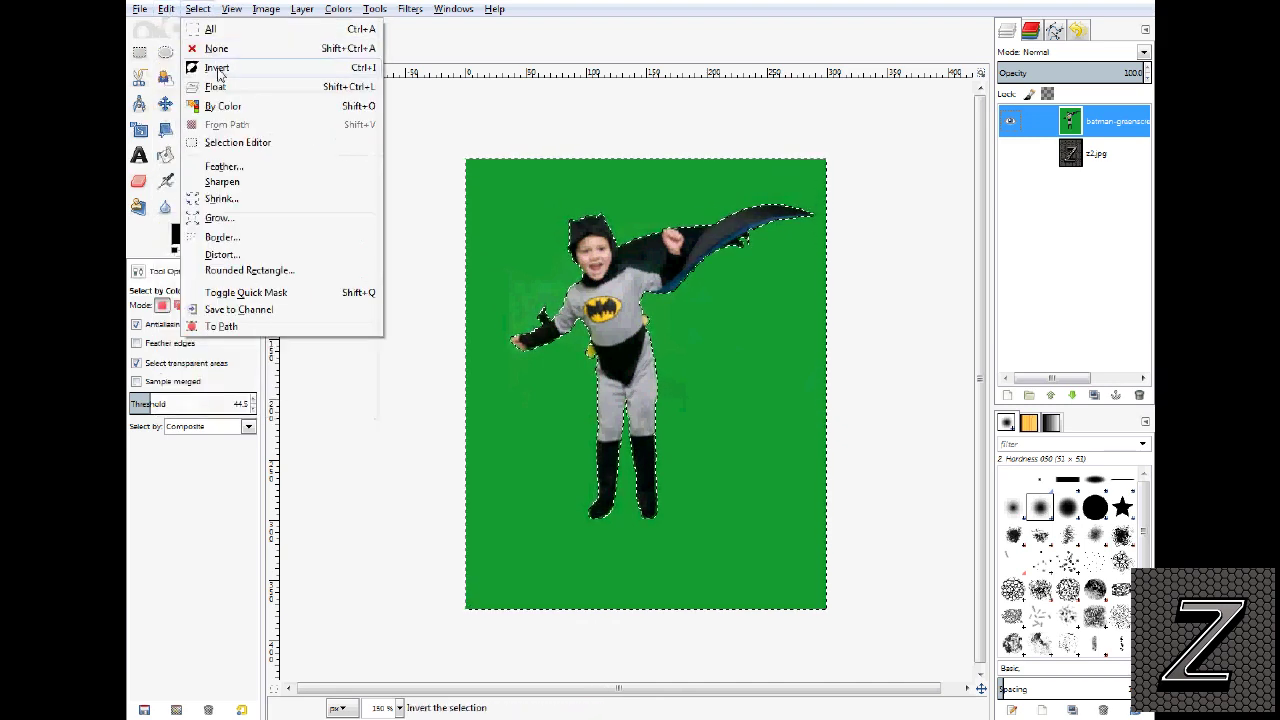
Invert the selection, shrink the boy's selection, then invert back onto the backdrop
click(219, 70)
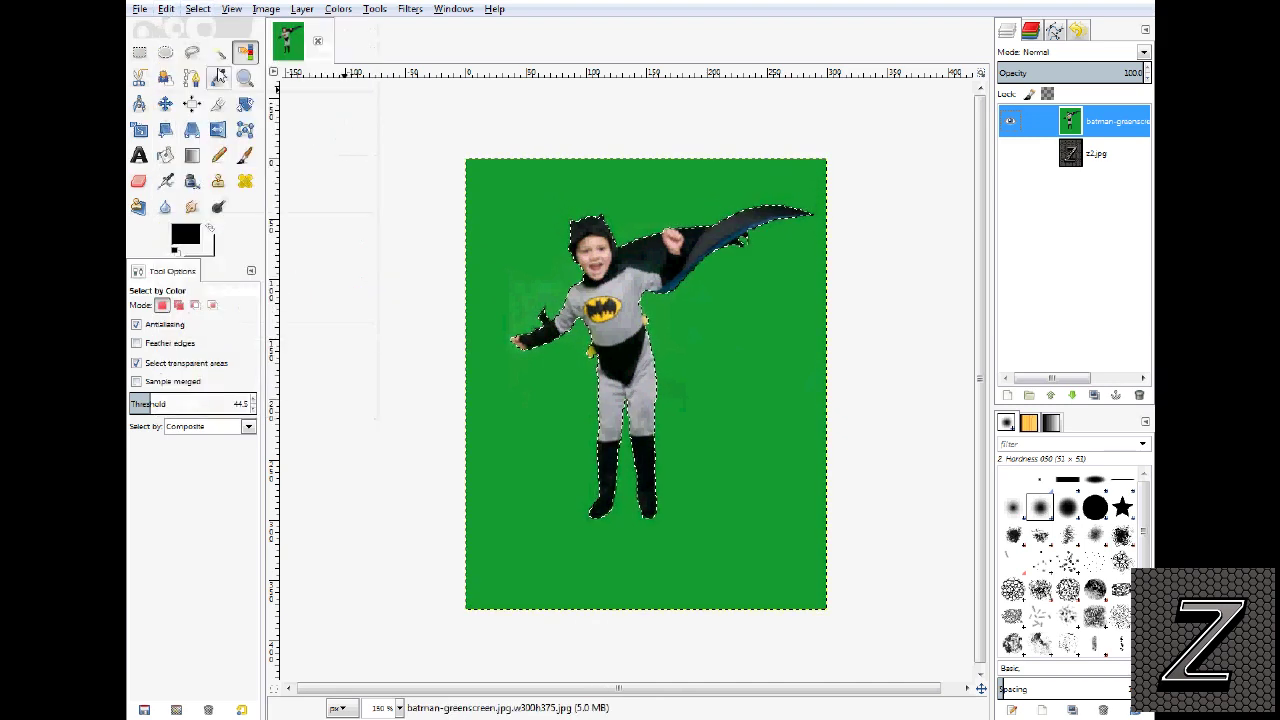
click(204, 16)
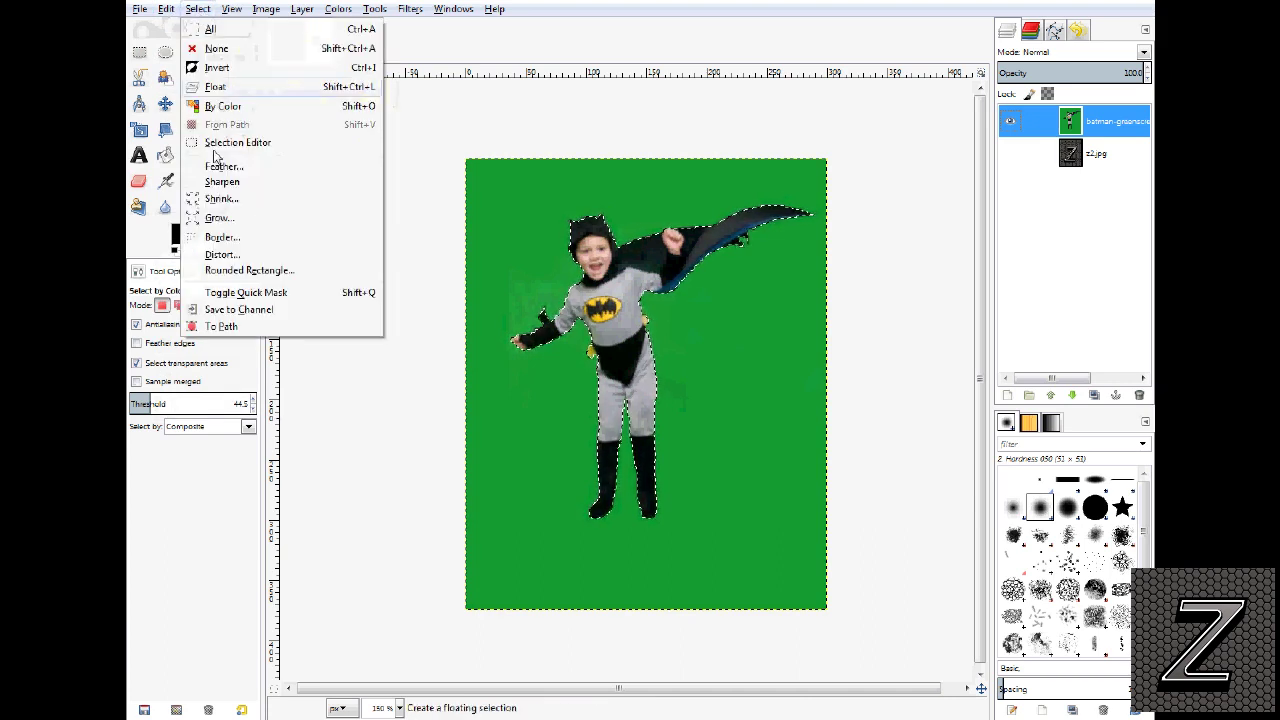
click(222, 202)
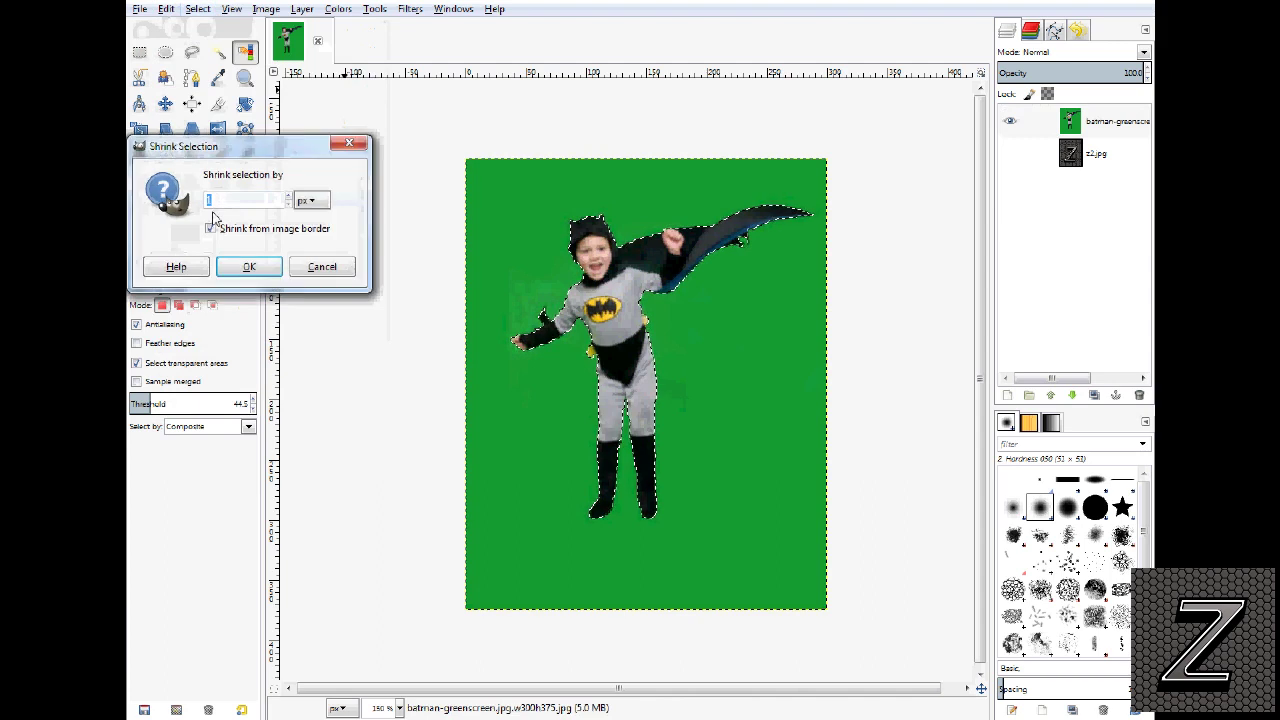
click(266, 266)
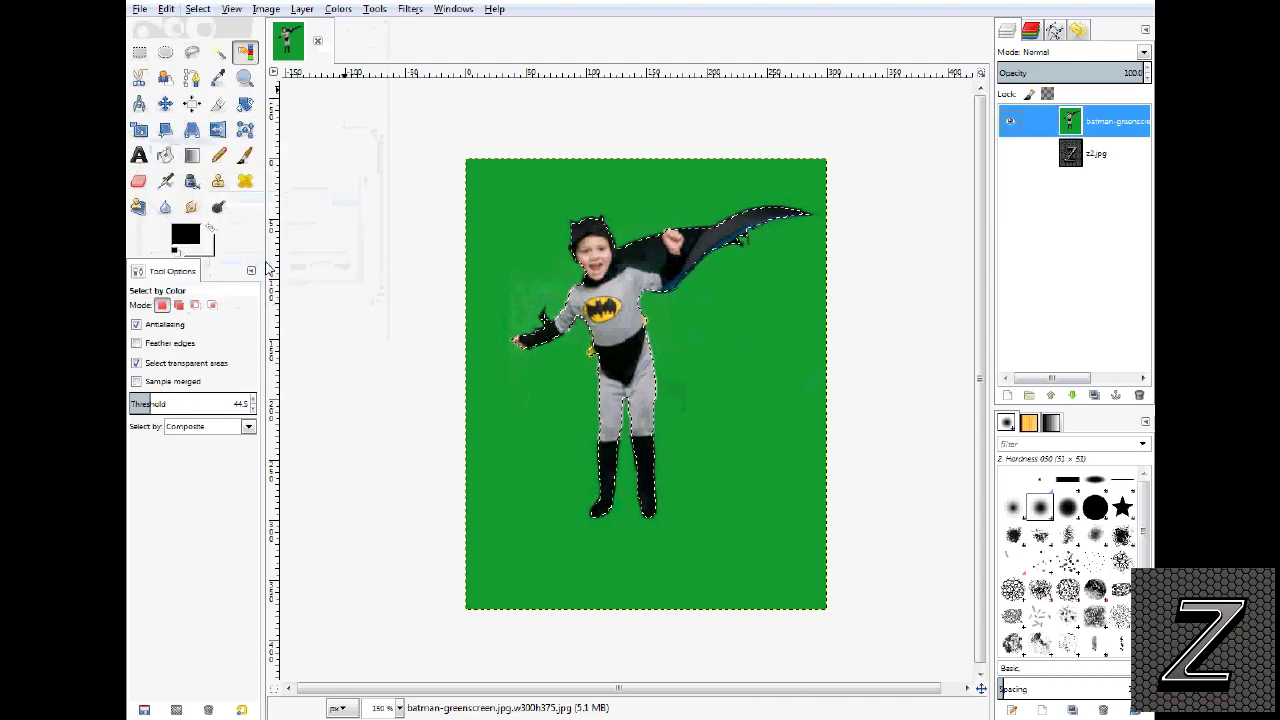
click(201, 11)
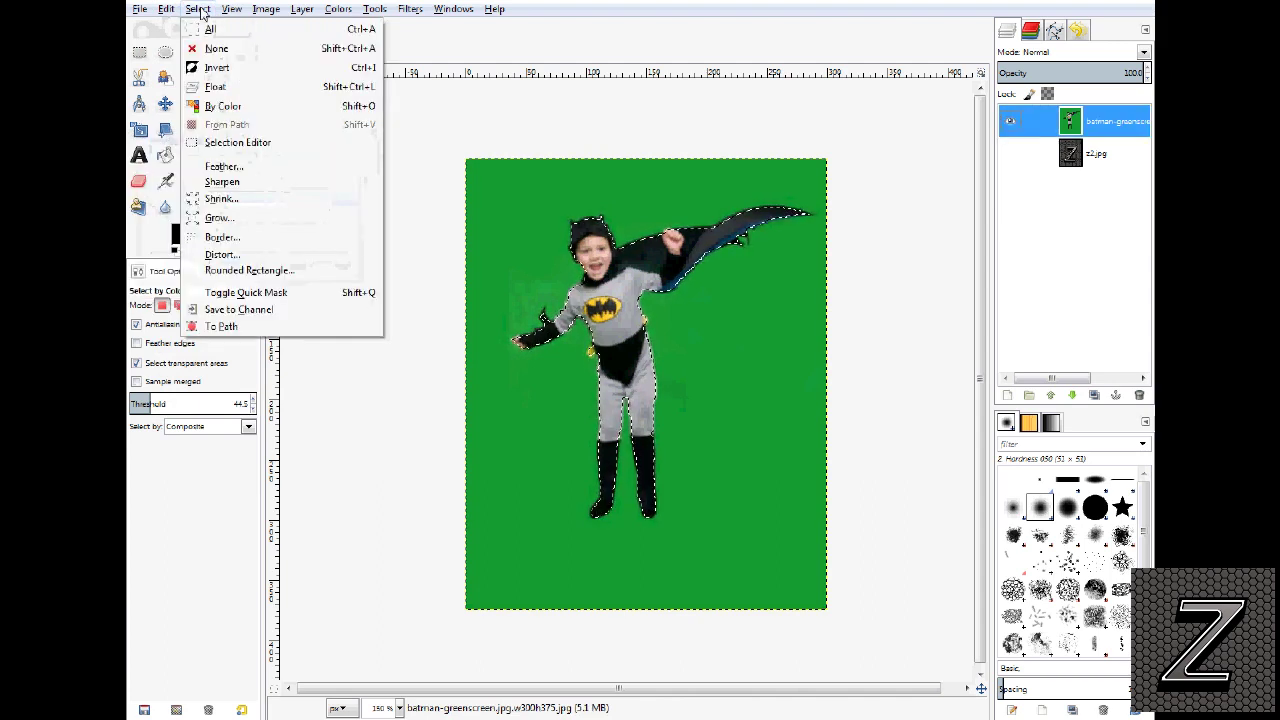
click(220, 68)
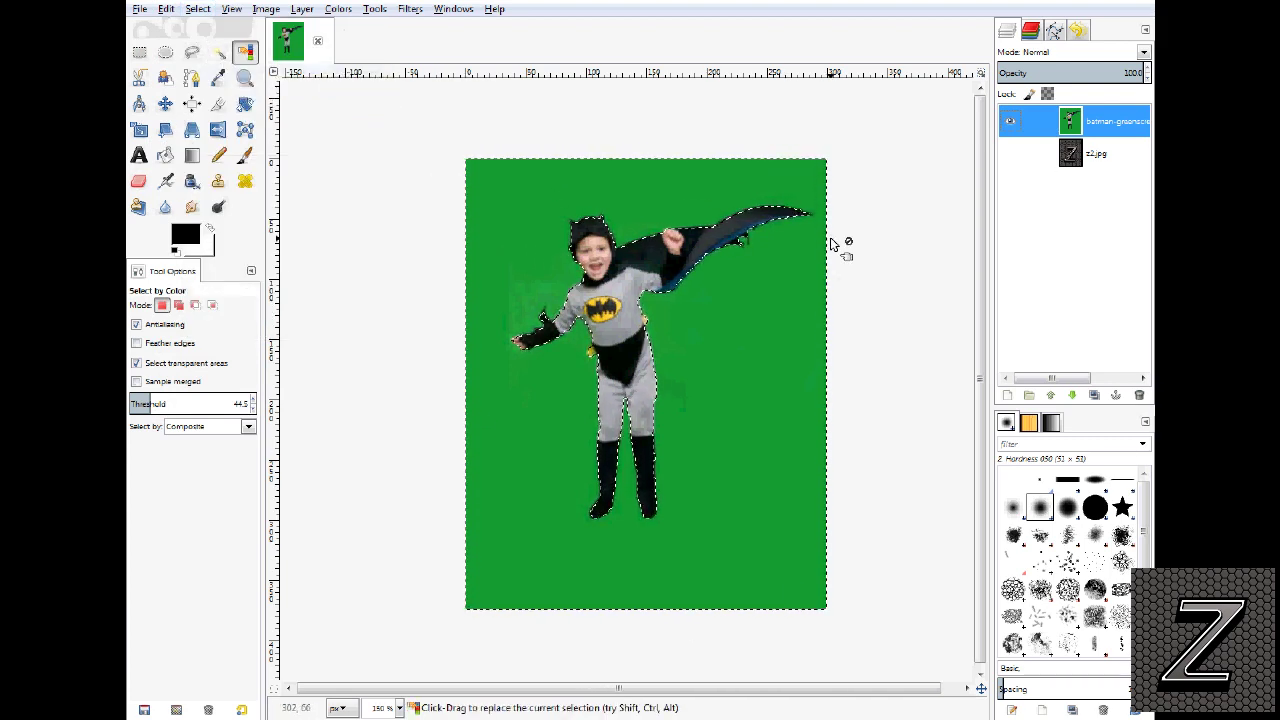
Delete the selected green backdrop to transparency and set the selection to None
key(Delete)
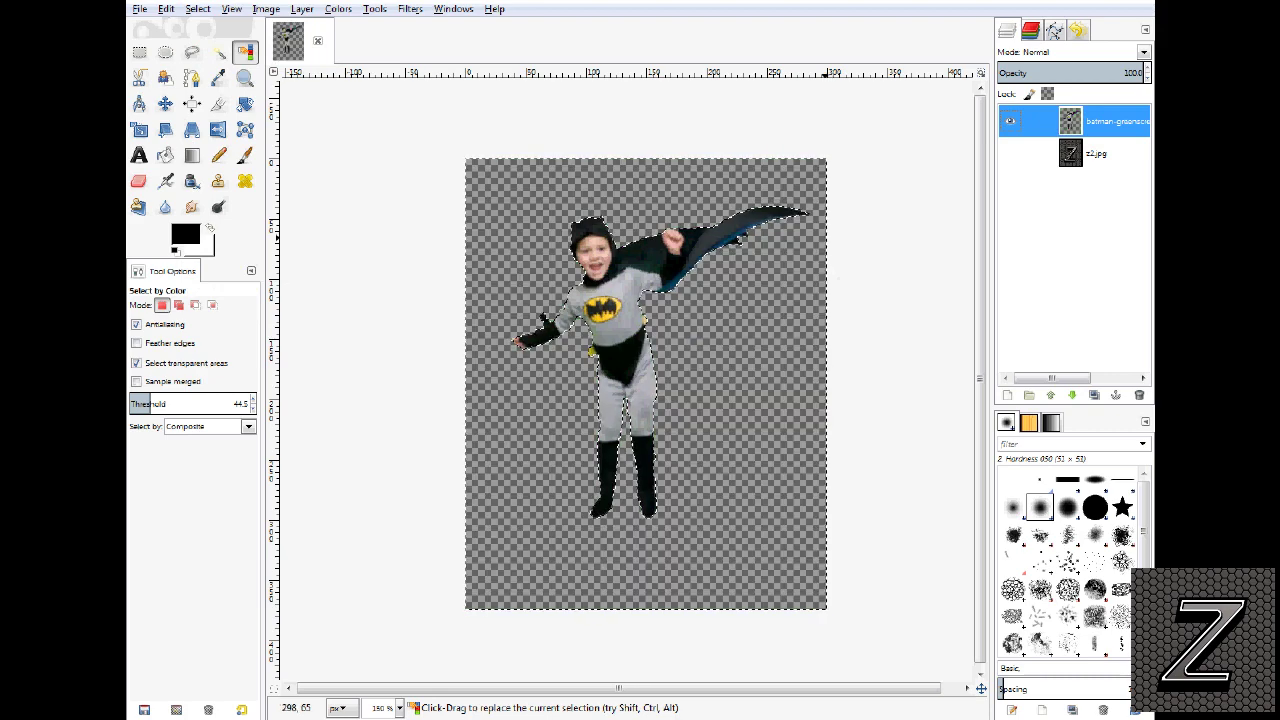
click(198, 9)
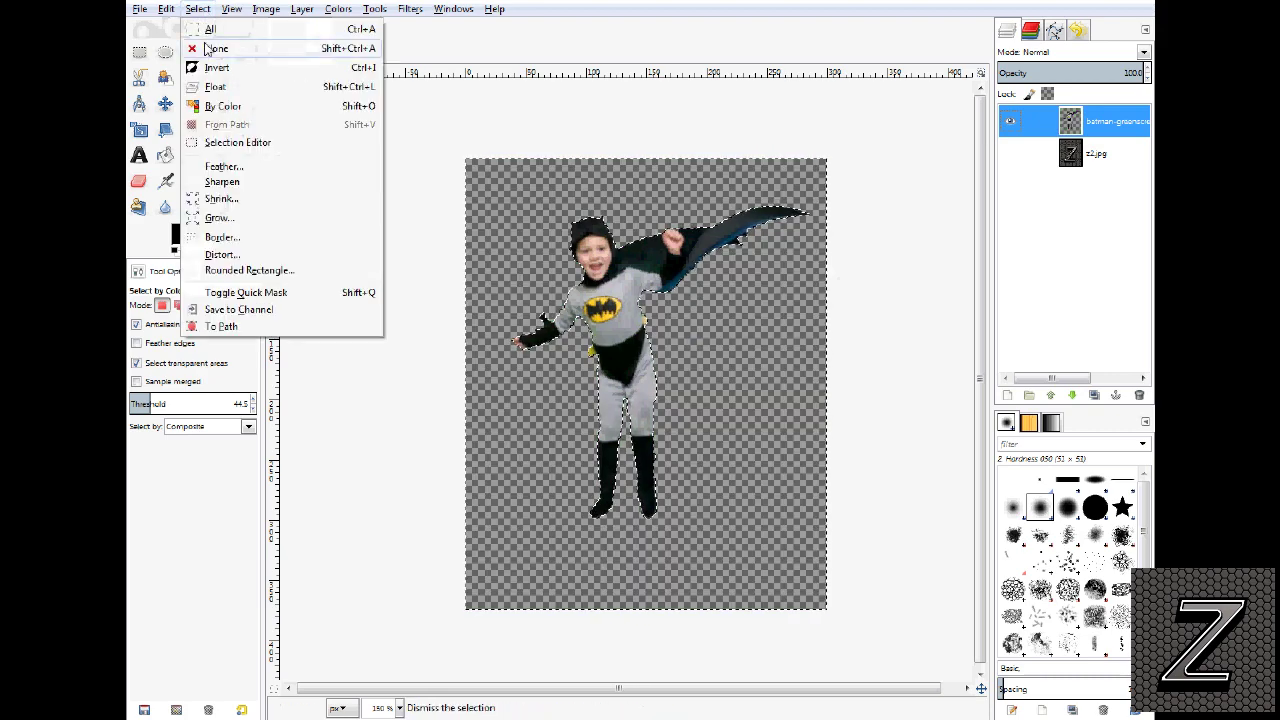
click(215, 48)
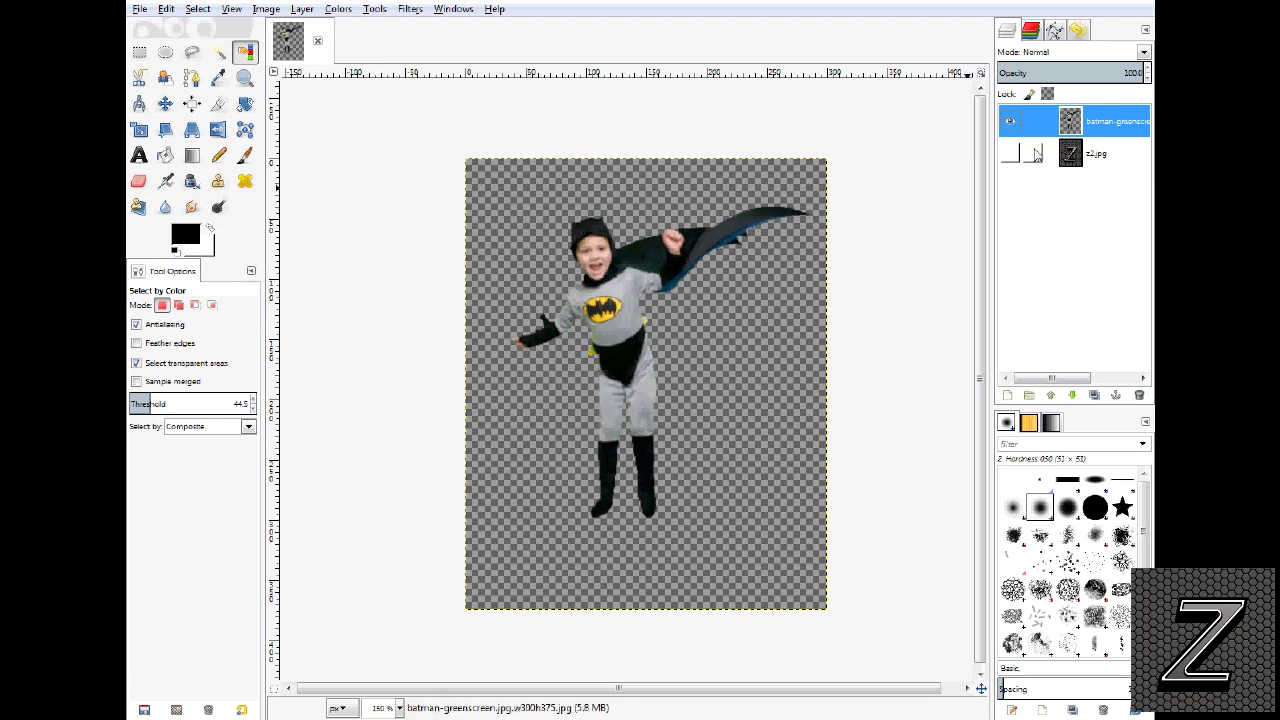
Show the z2.jpg hexagon layer and select the transparent area around the boy at threshold 59.9
click(1010, 155)
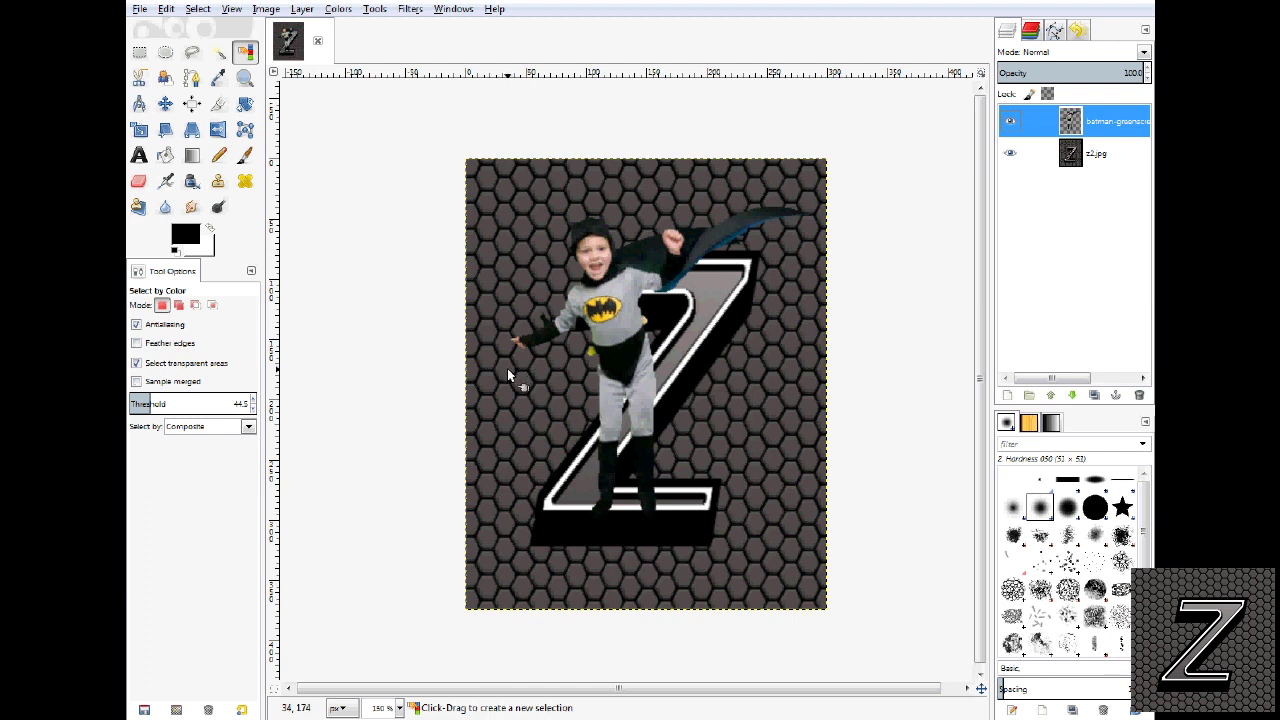
click(155, 403)
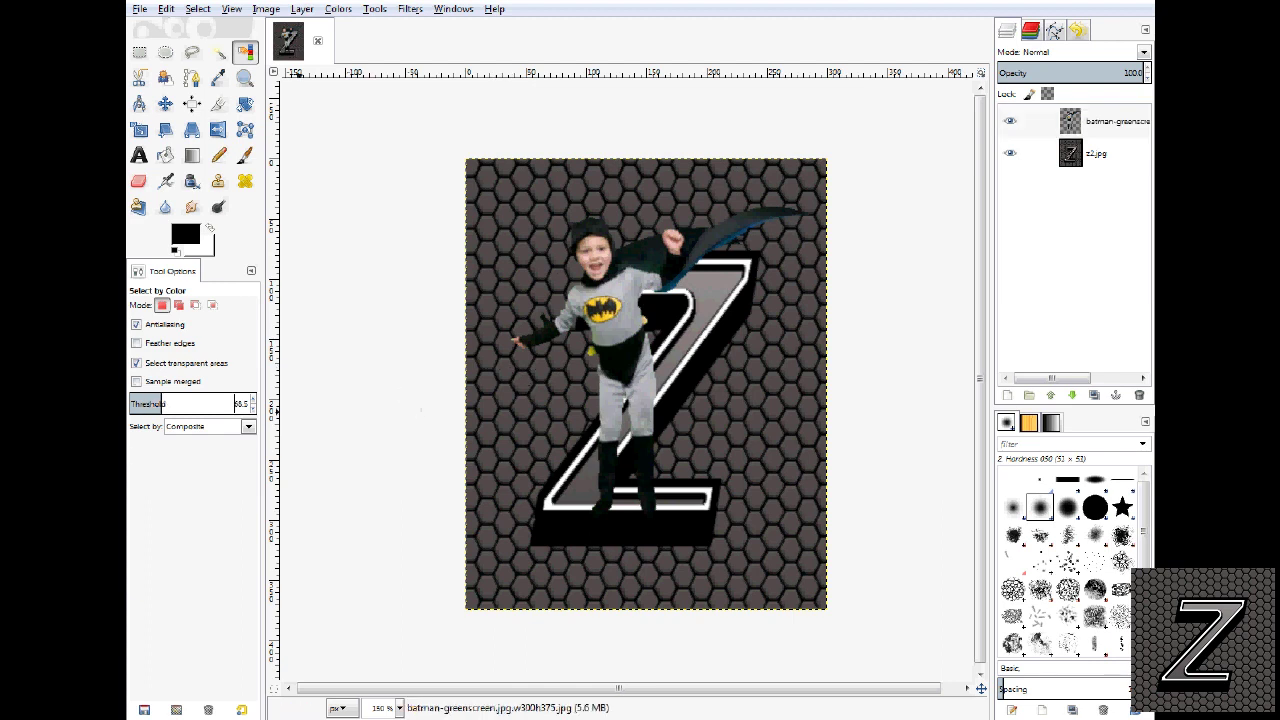
drag(172, 407, 193, 404)
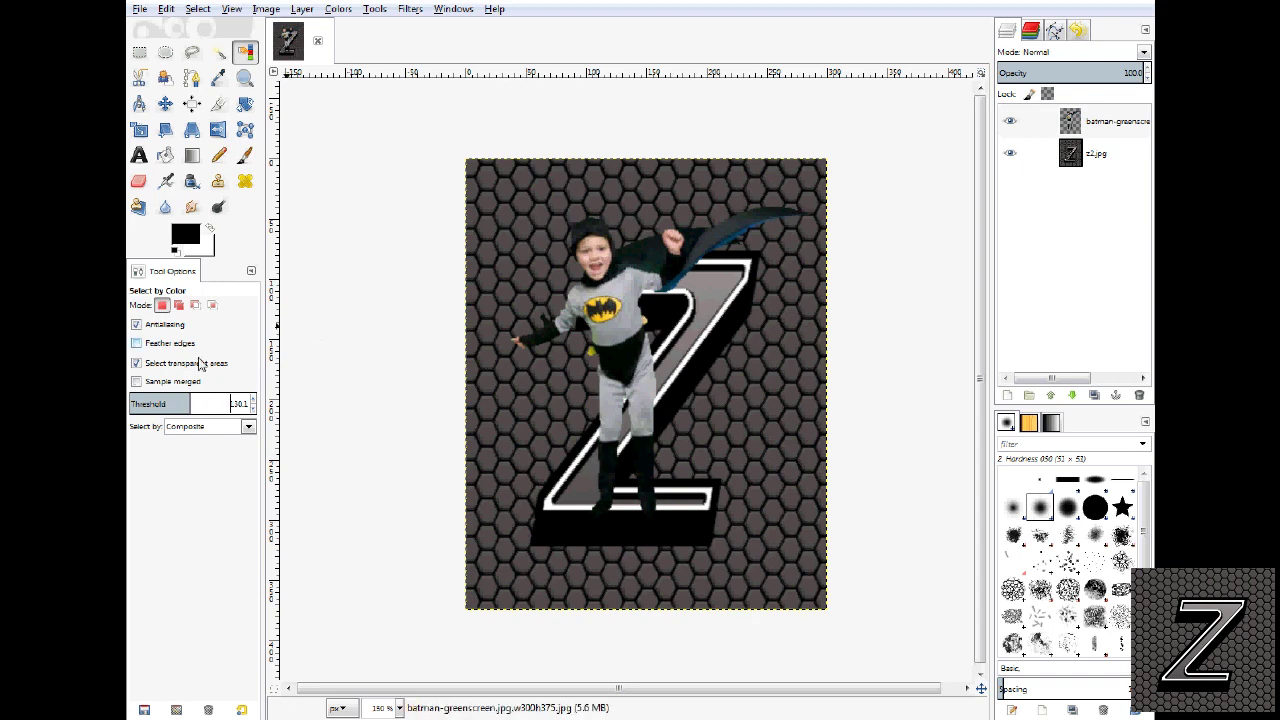
click(500, 268)
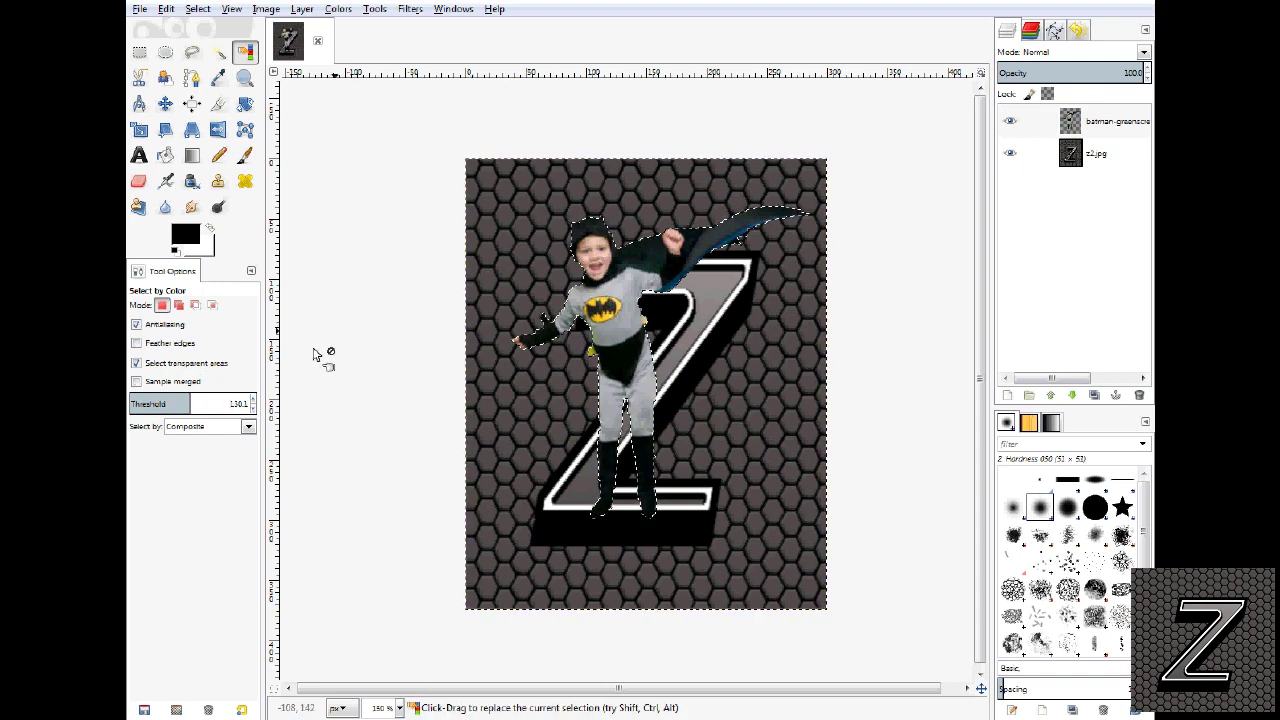
drag(193, 404, 159, 404)
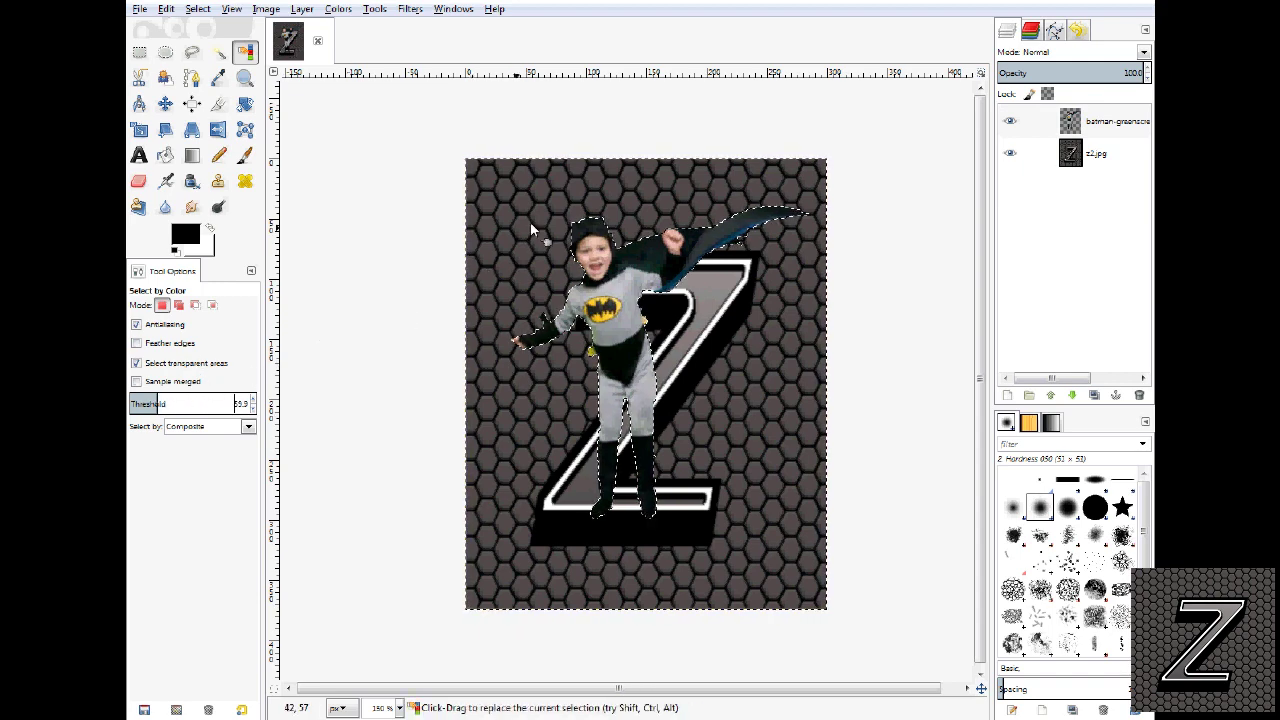